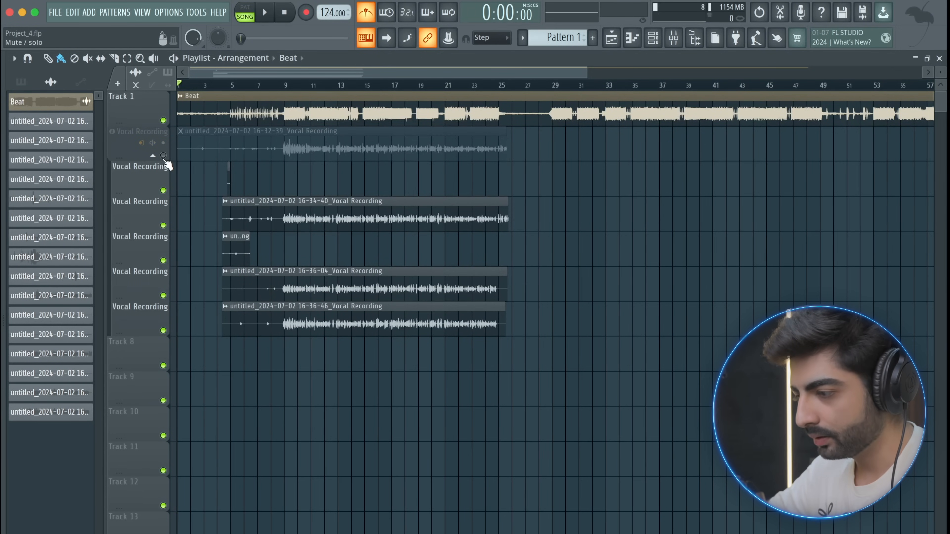
# Step: Unmute the first vocal take's track and load Edison into the first effect slot of mixer Insert 3
pyautogui.click(163, 156)
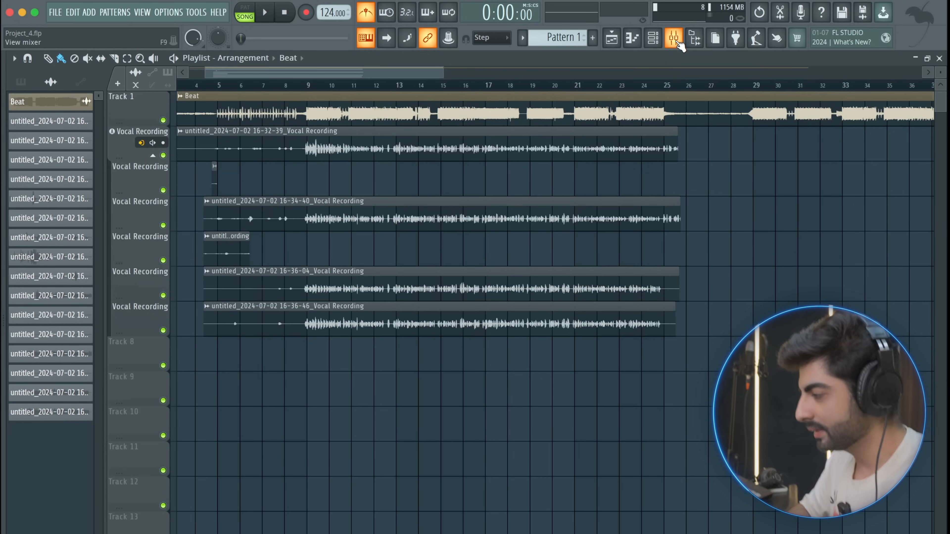
pyautogui.click(677, 43)
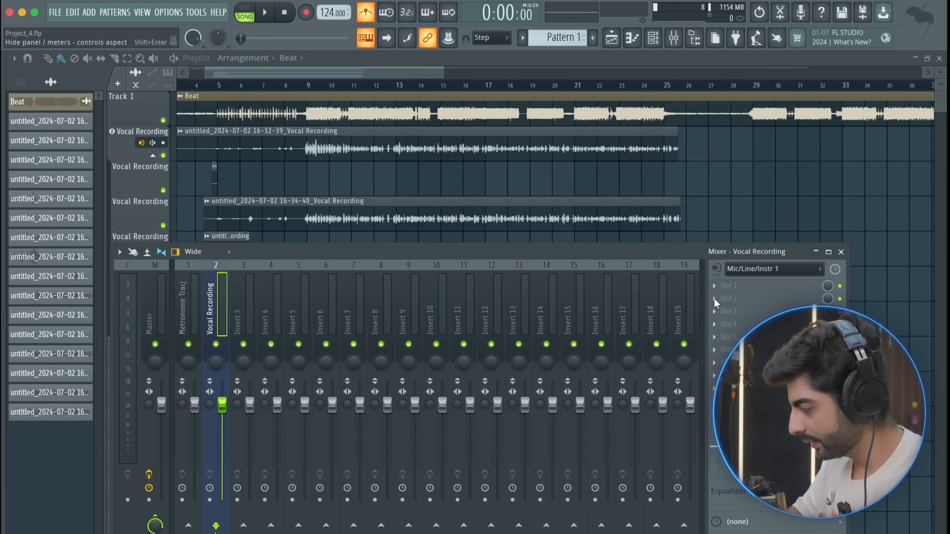
pyautogui.click(241, 309)
pyautogui.click(715, 287)
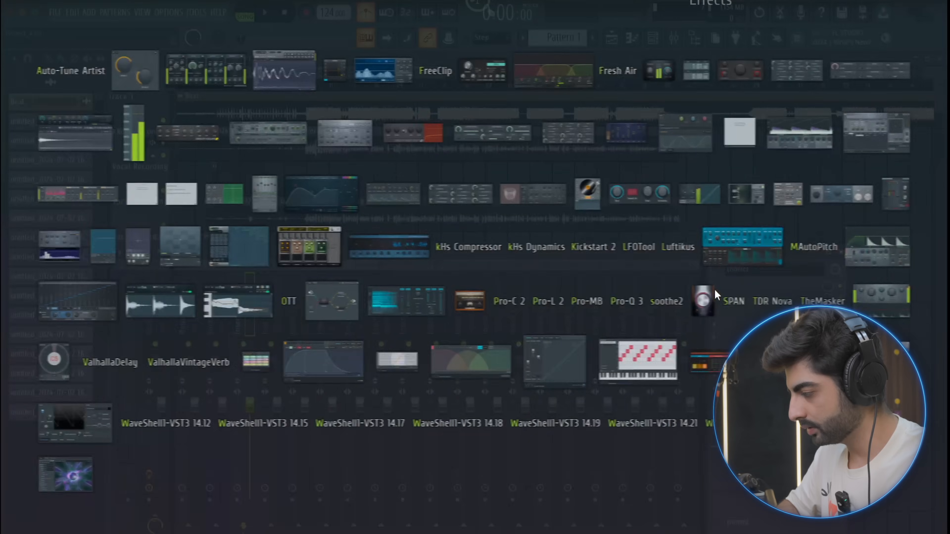
pyautogui.write('ed')
pyautogui.click(279, 74)
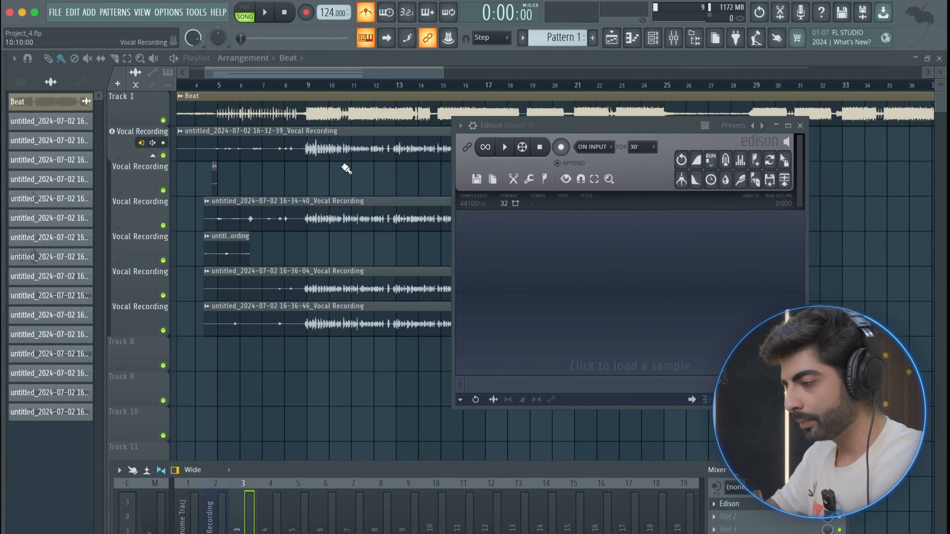
# Step: Open the first vocal take's audio clip and load its waveform into Edison on Insert 3
pyautogui.doubleClick(346, 139)
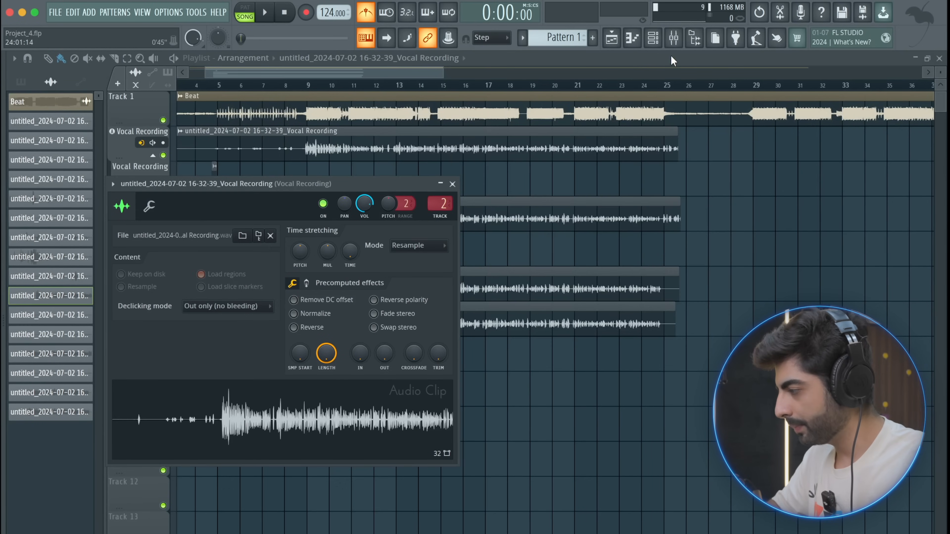
pyautogui.click(677, 38)
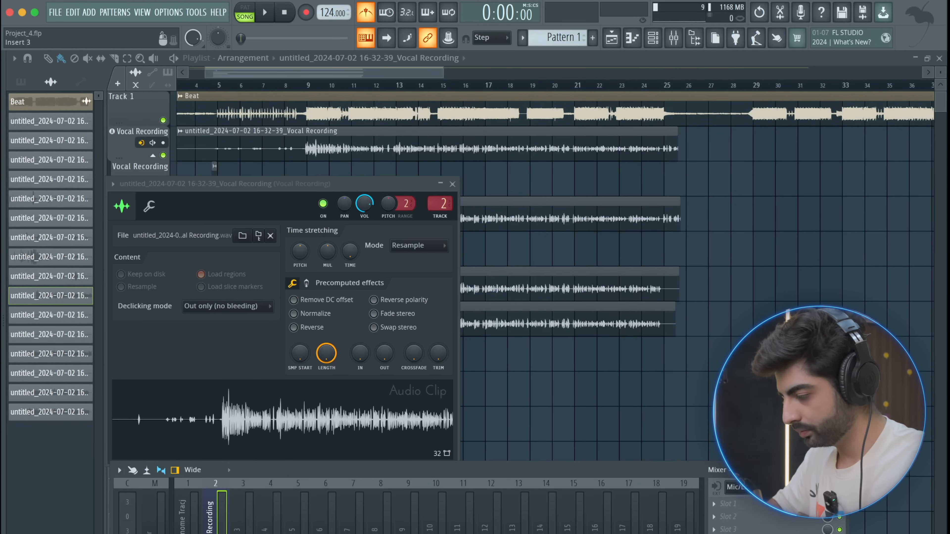
pyautogui.click(741, 509)
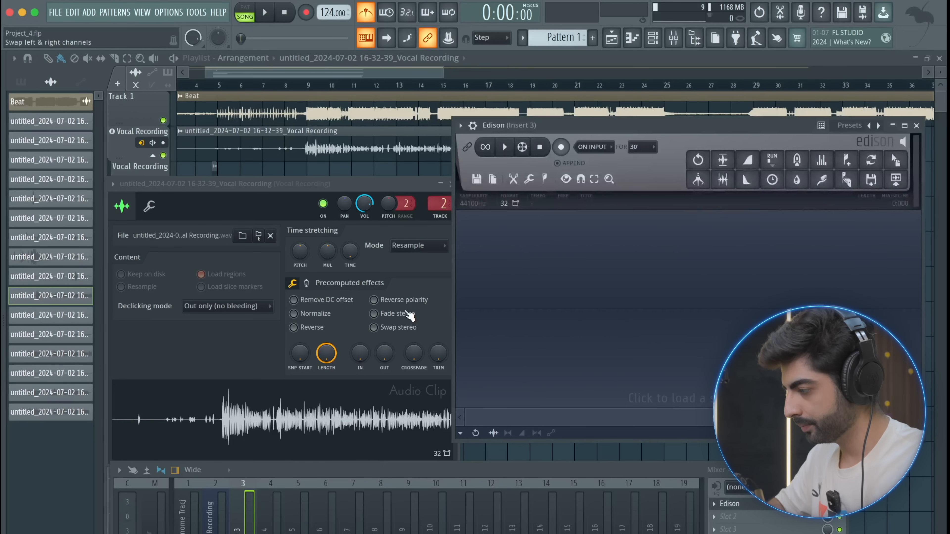
pyautogui.moveTo(314, 422); pyautogui.dragTo(562, 341)
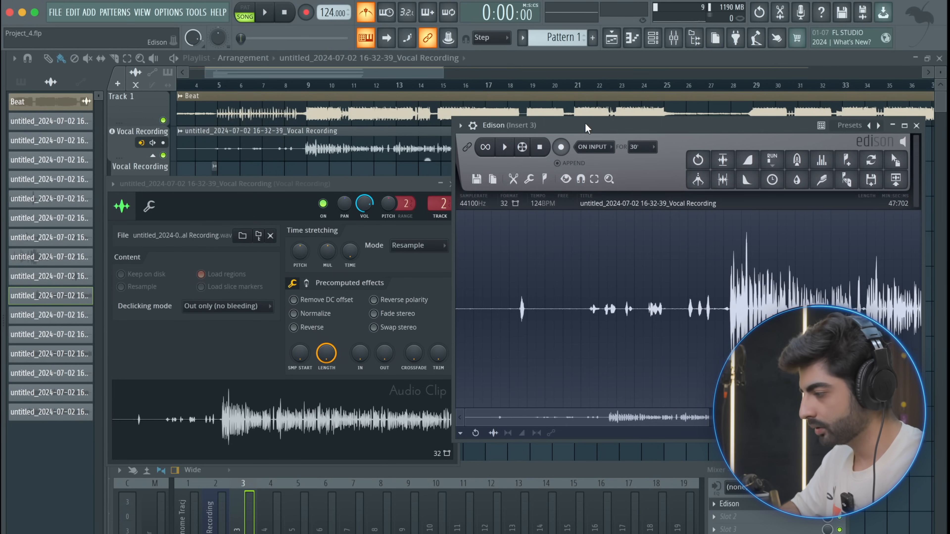
# Step: Select the quiet section from 5.5 to 6.5 seconds in Edison and acquire a noise profile from it
pyautogui.moveTo(586, 125); pyautogui.dragTo(531, 98)
pyautogui.moveTo(489, 280); pyautogui.dragTo(512, 283)
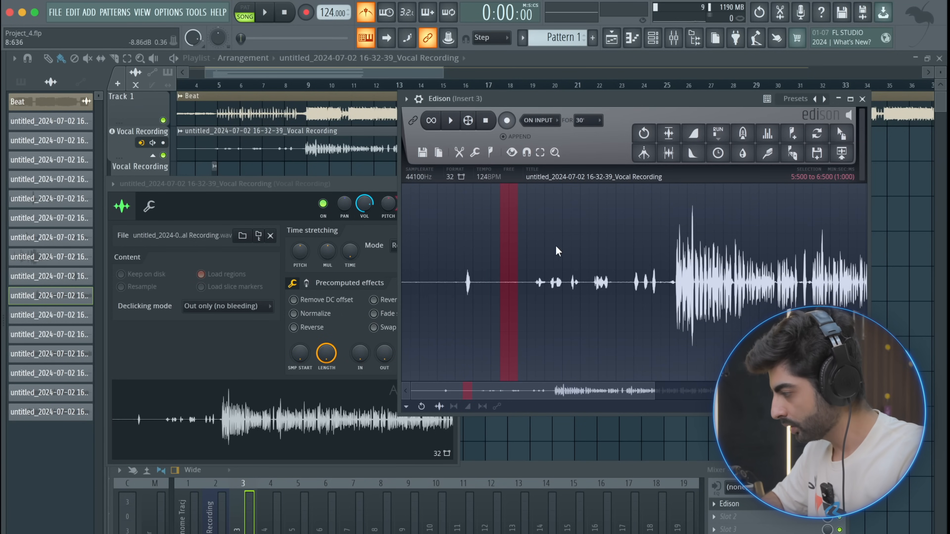
pyautogui.click(766, 153)
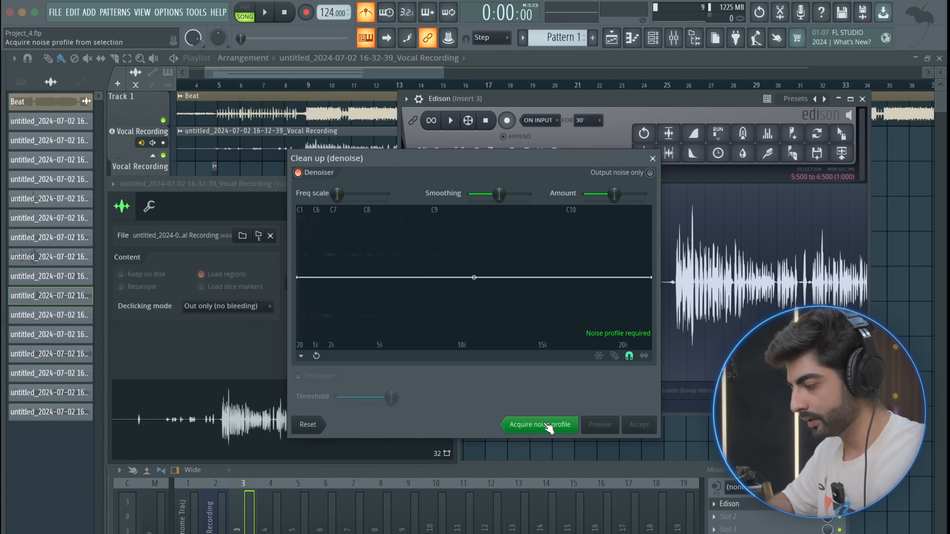
pyautogui.click(548, 427)
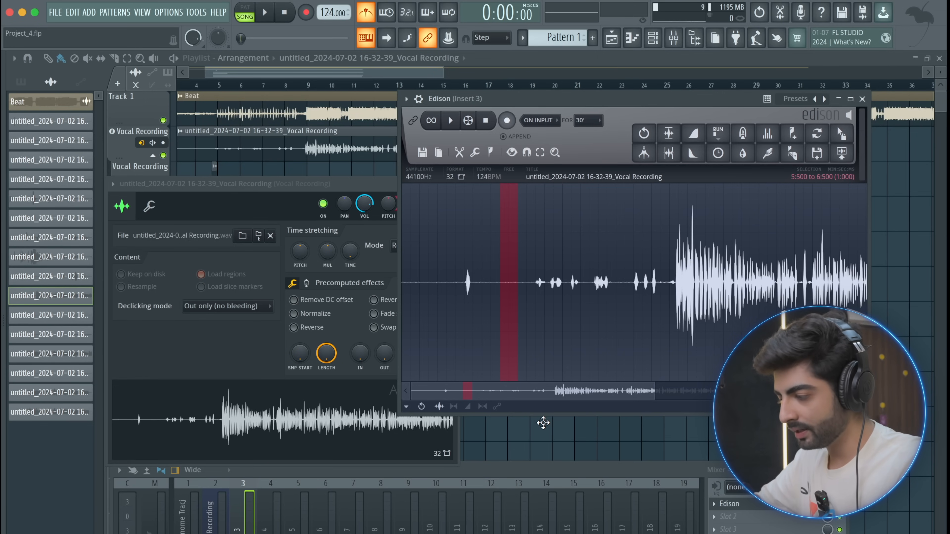
# Step: Denoise the entire recording with the acquired noise profile and place the cleaned audio on the second vocal track around bar 29
pyautogui.scroll(-4, 596, 328)
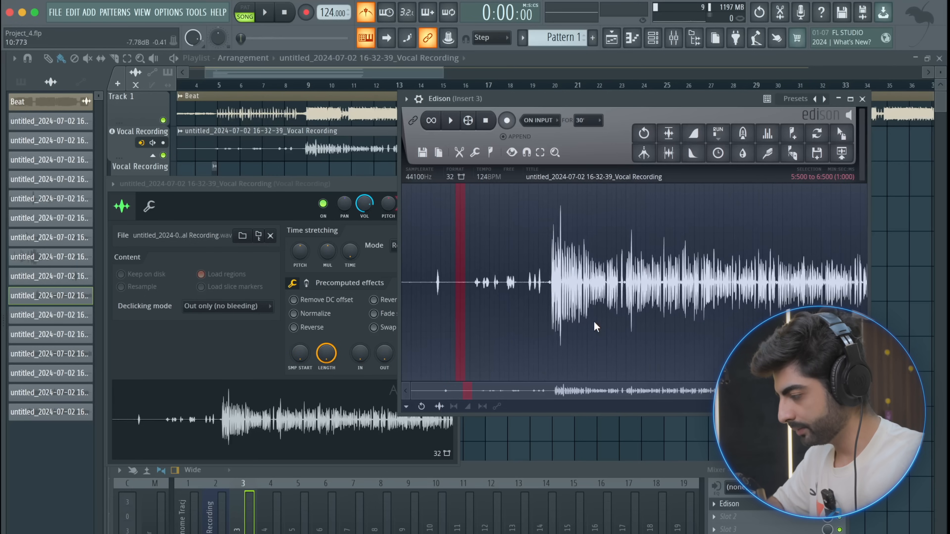
pyautogui.press('super+a')
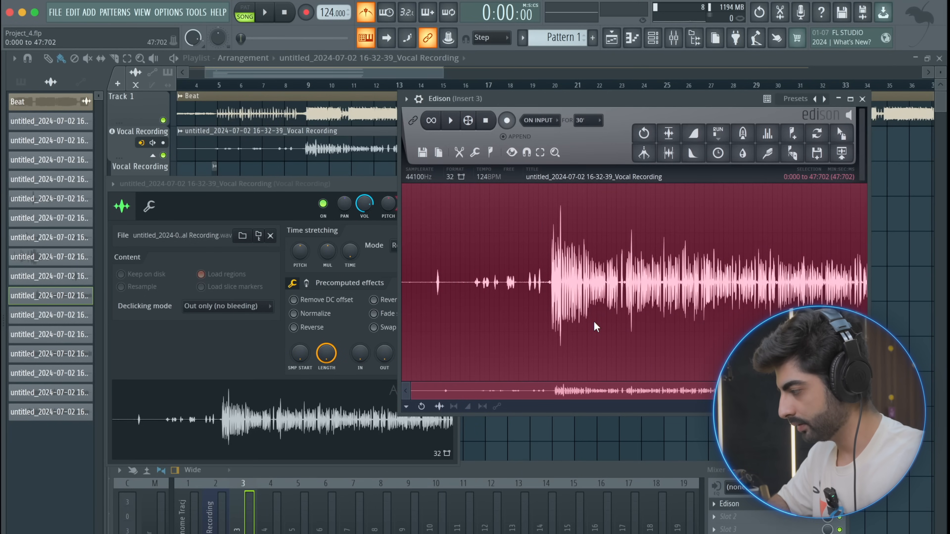
pyautogui.click(767, 154)
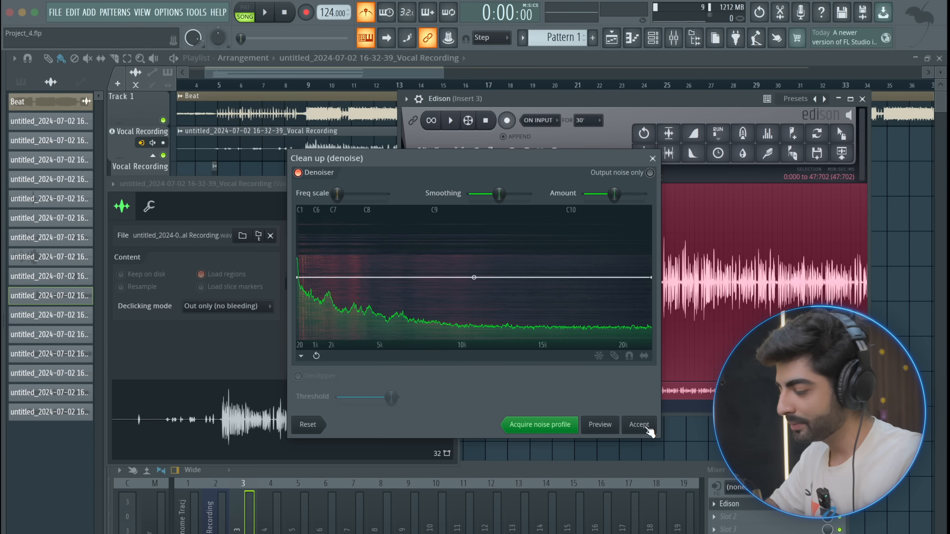
pyautogui.click(648, 428)
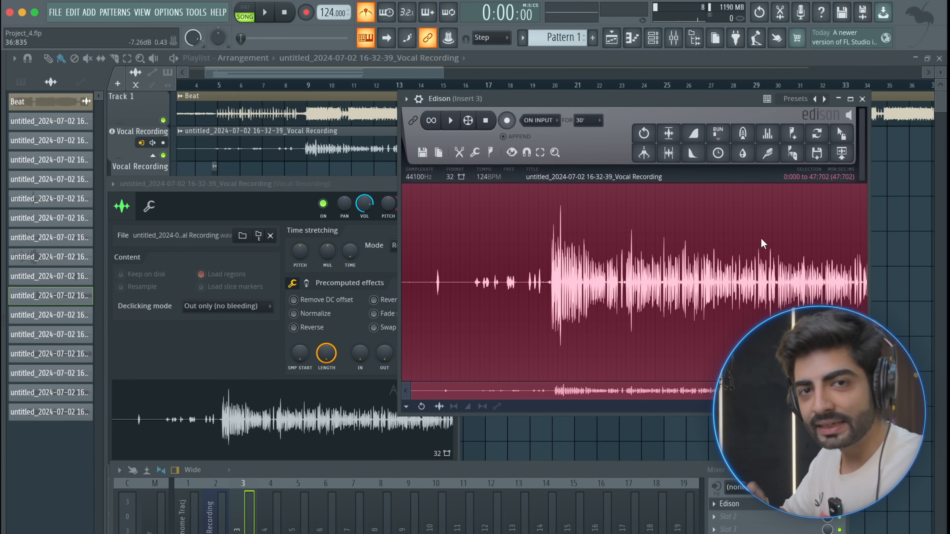
pyautogui.moveTo(841, 133); pyautogui.dragTo(769, 173)
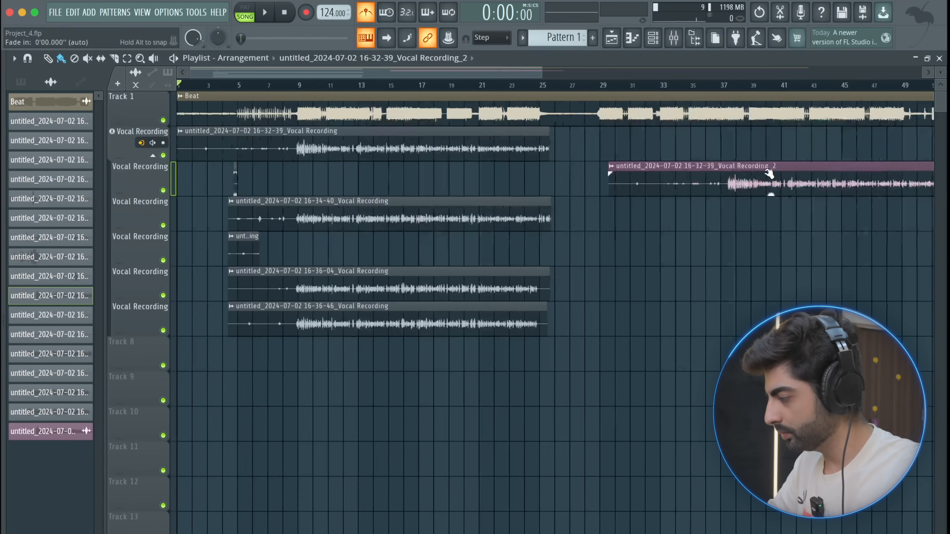
pyautogui.scroll(-4, 673, 165)
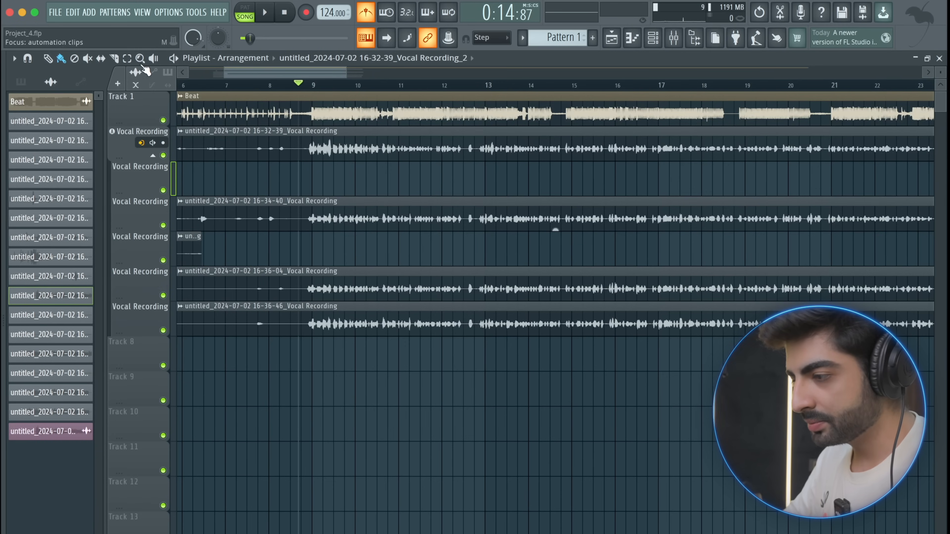
# Step: Start playback with the Slice tool active and mute every vocal take except 16-36-04
pyautogui.click(115, 58)
pyautogui.scroll(3, 346, 170)
pyautogui.press('space')
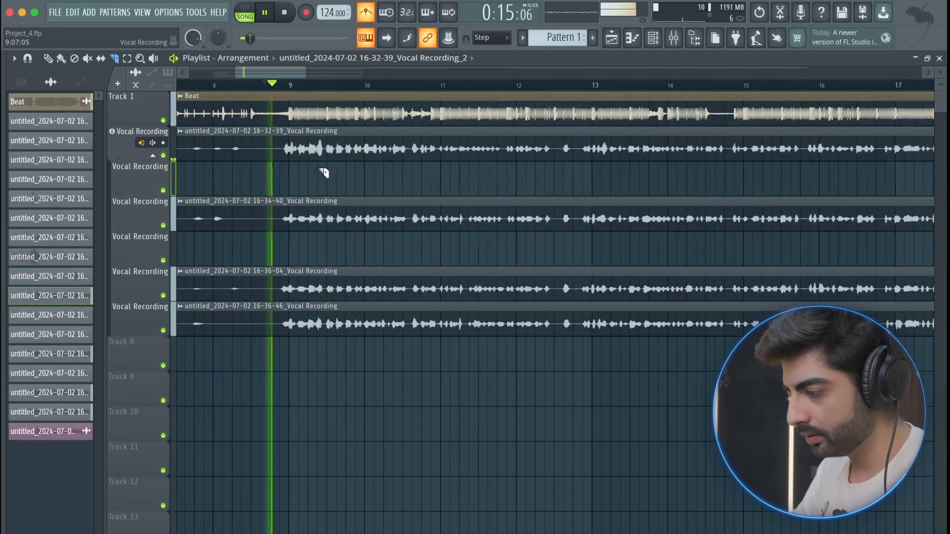
pyautogui.click(163, 225)
pyautogui.click(163, 331)
pyautogui.click(163, 156)
pyautogui.press('space')
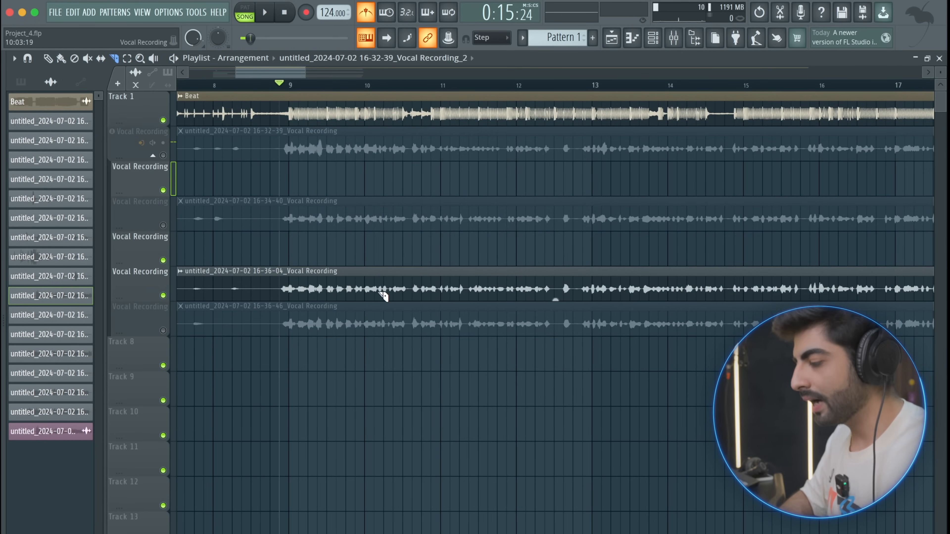
# Step: Slice the 16-36-04 take at bar 10 and again about midway between bars 10 and 11
pyautogui.scroll(5, 384, 296)
pyautogui.moveTo(349, 298); pyautogui.dragTo(344, 277)
pyautogui.moveTo(538, 299); pyautogui.dragTo(538, 277)
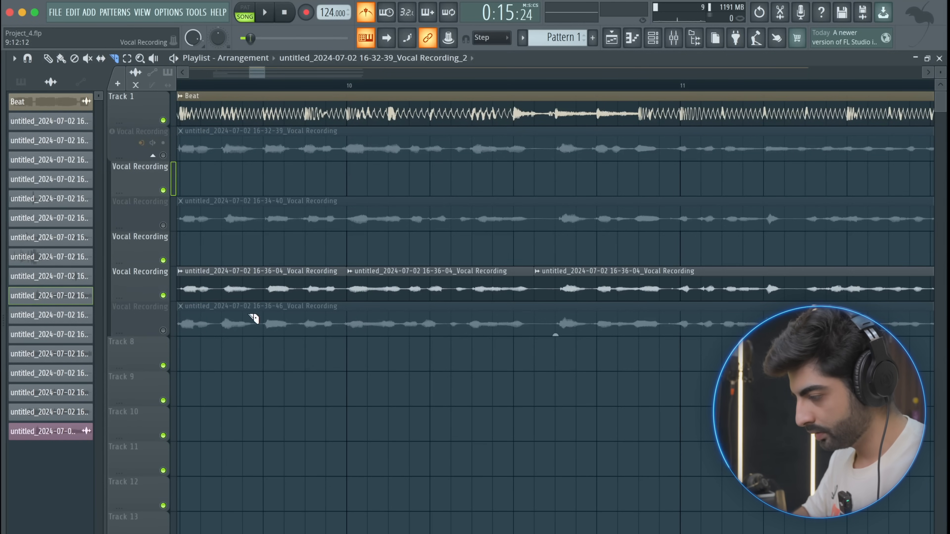
# Step: Mute the 16-36-04 take, unmute the 16-36-46 take and audition it from just before bar 9
pyautogui.click(163, 330)
pyautogui.click(163, 295)
pyautogui.scroll(-3, 276, 344)
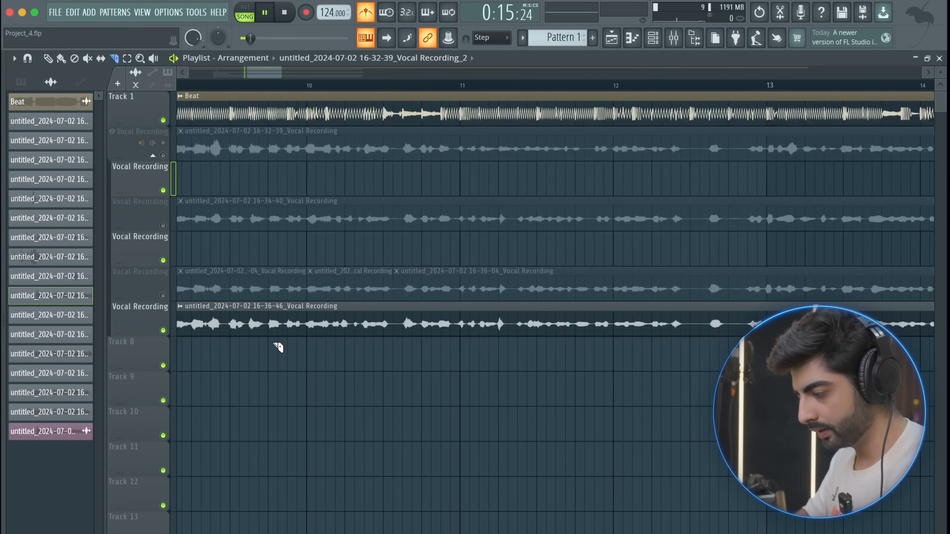
pyautogui.press('space')
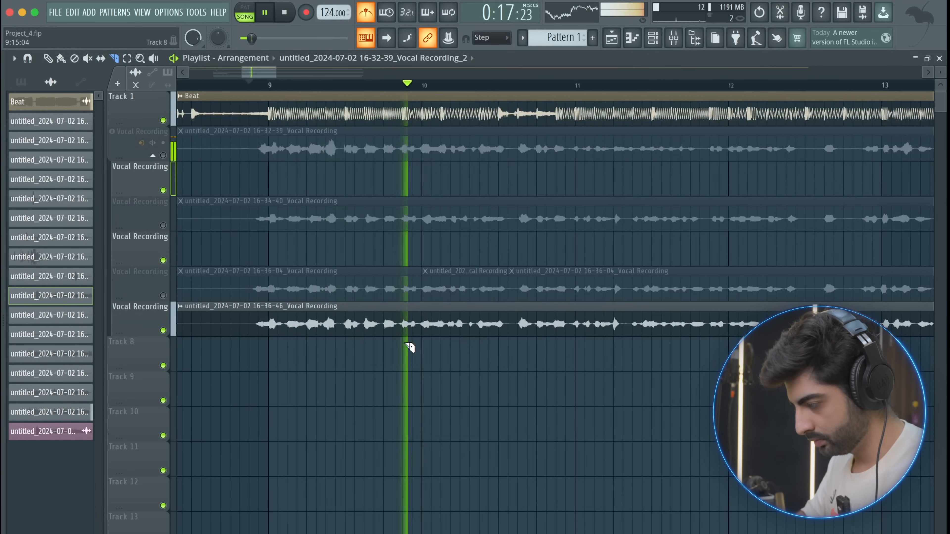
pyautogui.press('space')
# Step: Slice the 16-36-46 take in the gap just before bar 10
pyautogui.scroll(3, 422, 334)
pyautogui.scroll(2, 422, 334)
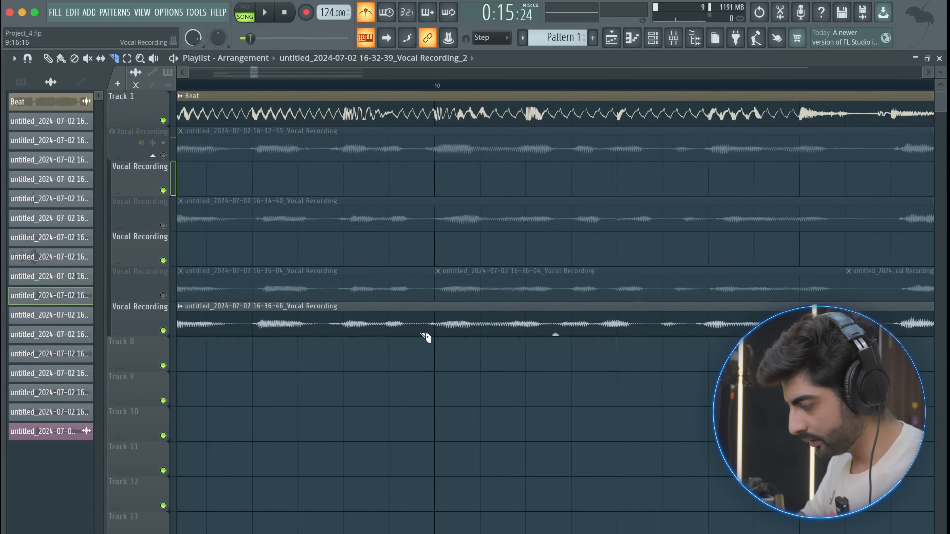
pyautogui.moveTo(477, 309); pyautogui.dragTo(474, 310)
pyautogui.scroll(-2, 472, 334)
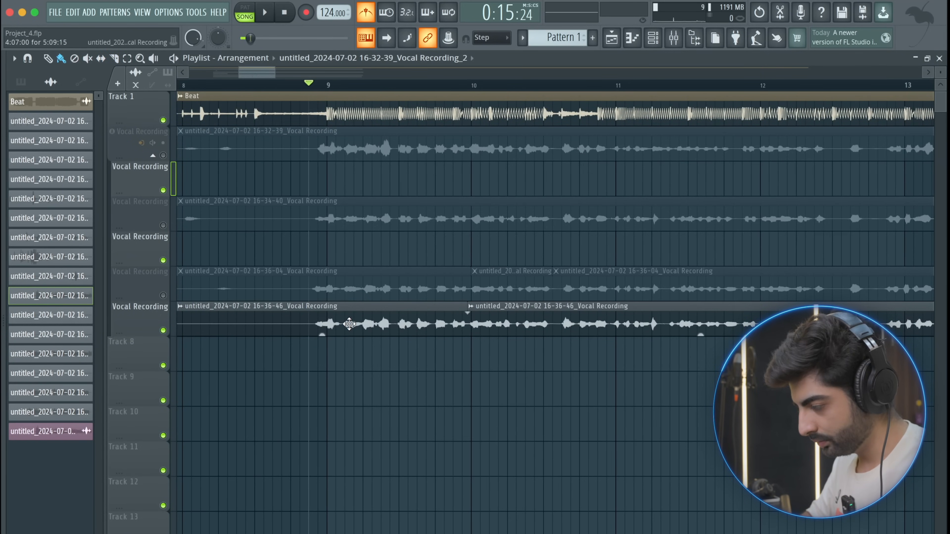
# Step: Move the opening slice of 16-36-46 and the middle slice of 16-36-04 onto Track 8 and crossfade where they meet
pyautogui.moveTo(325, 301); pyautogui.dragTo(325, 336)
pyautogui.moveTo(497, 289); pyautogui.dragTo(498, 361)
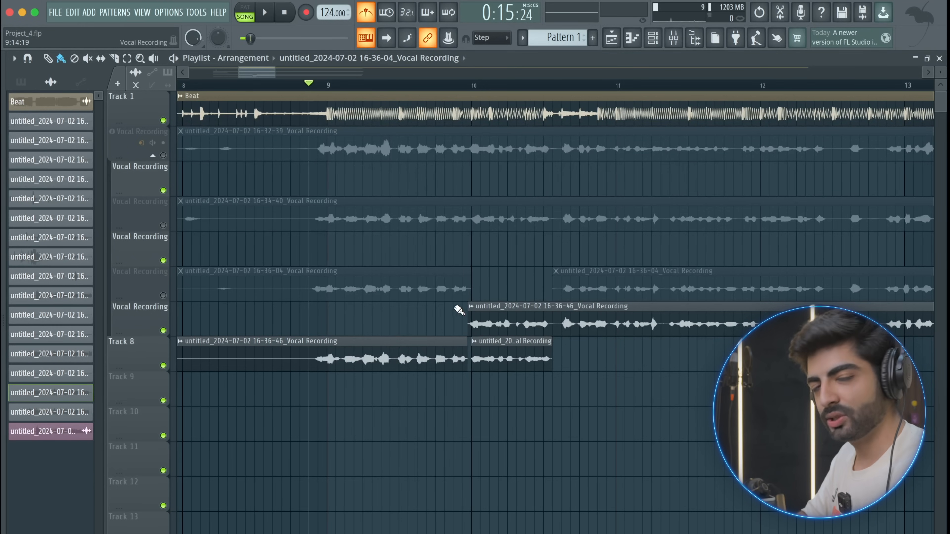
pyautogui.scroll(3, 469, 354)
pyautogui.click(466, 344)
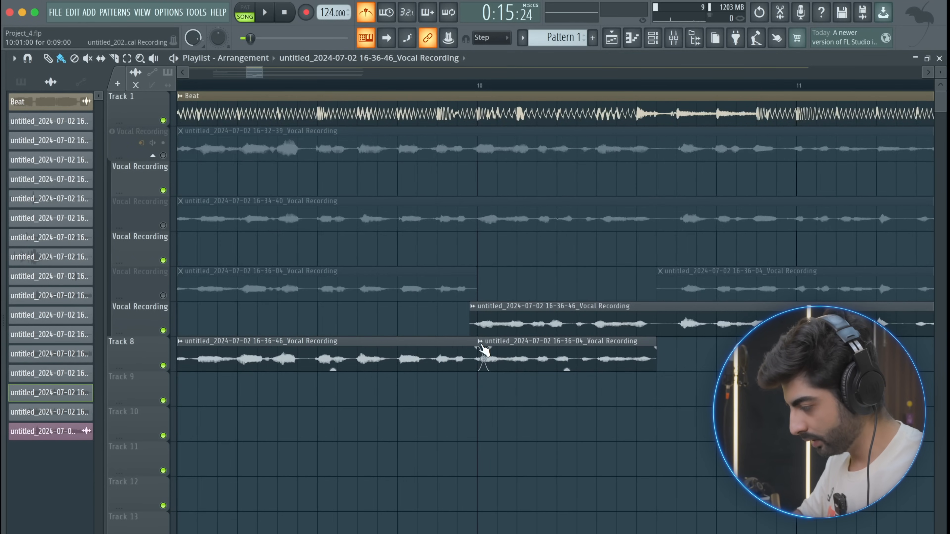
# Step: Play back the joined slices on Track 8 and mute the track holding the rest of take 16-36-46
pyautogui.scroll(3, 481, 343)
pyautogui.scroll(-3, 426, 368)
pyautogui.press('space')
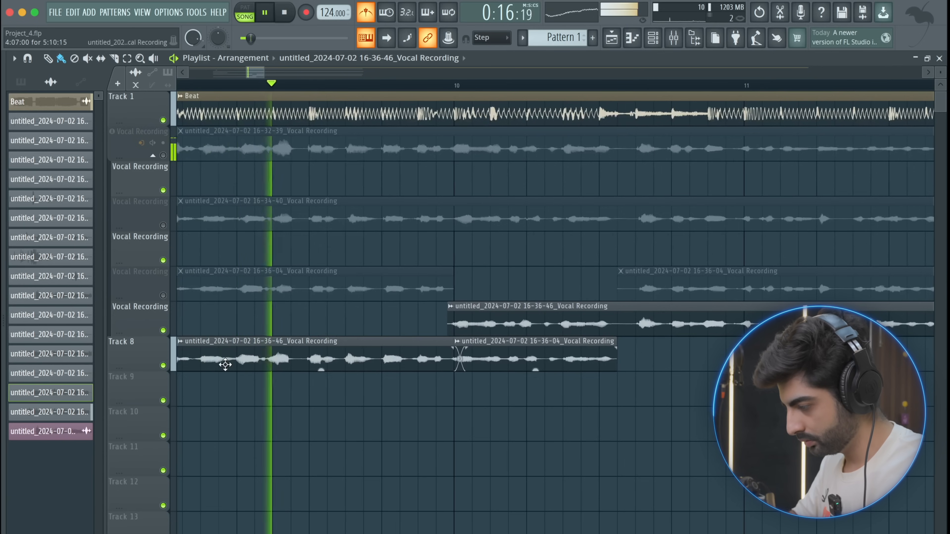
pyautogui.click(163, 331)
pyautogui.scroll(-2, 393, 384)
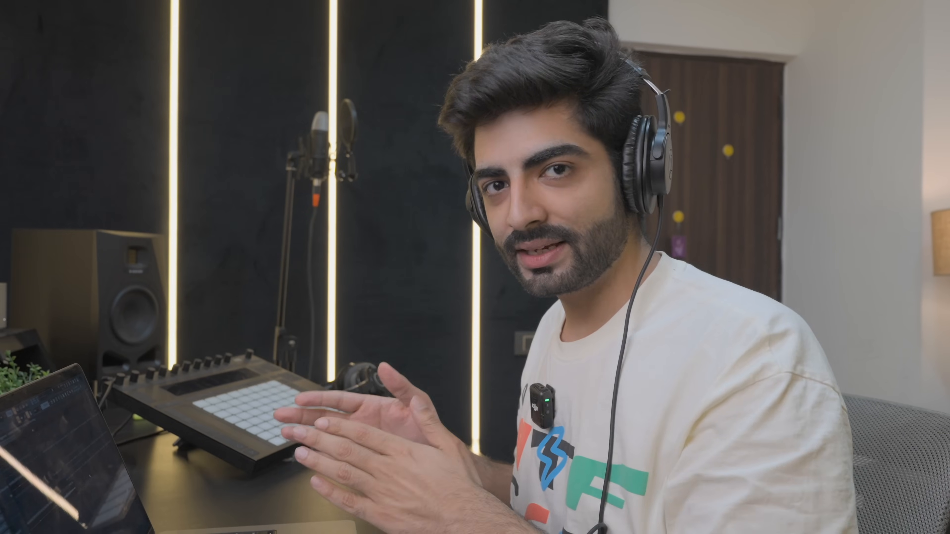